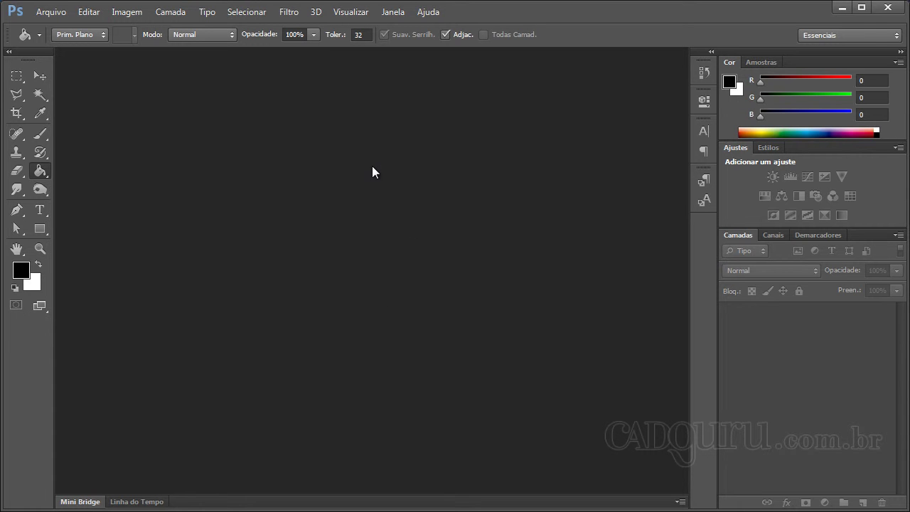
# - Open Homem e cachorro.jpg via Arquivo > Abrir, keeping its embedded colour profile
pyautogui.click(50, 12)
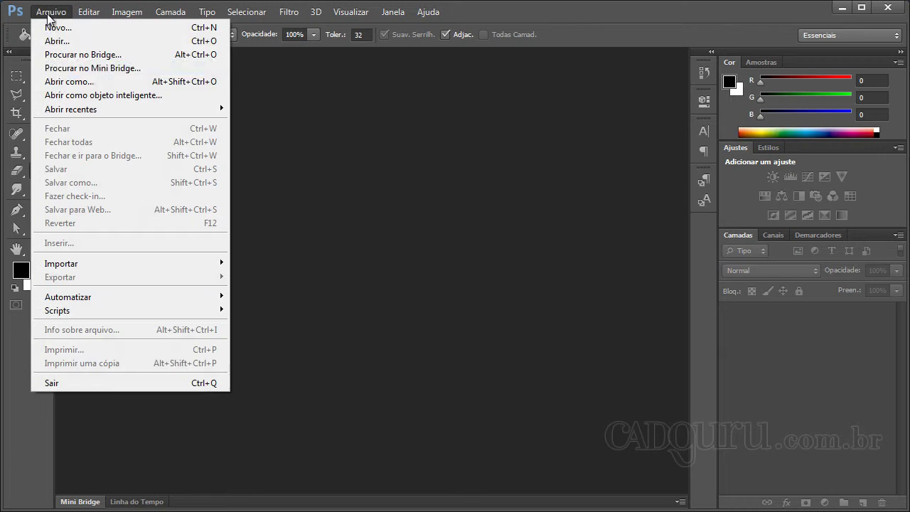
pyautogui.click(55, 41)
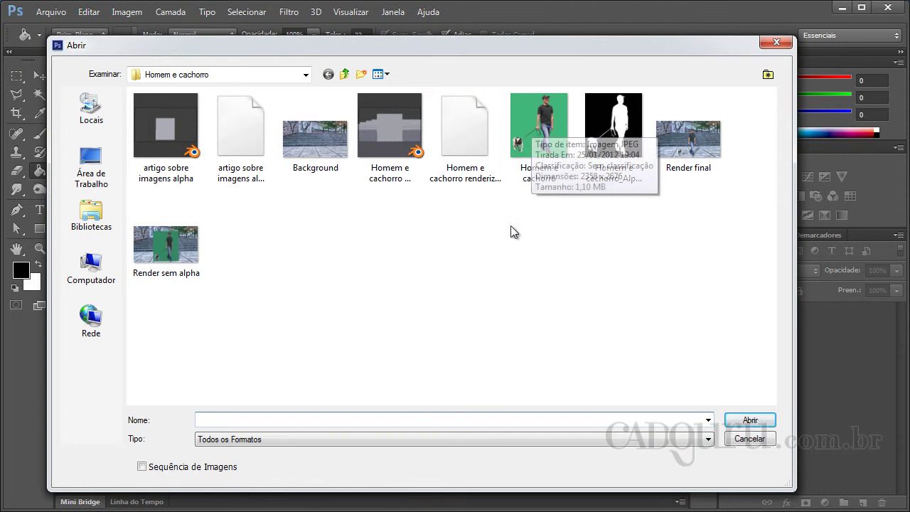
pyautogui.doubleClick(531, 155)
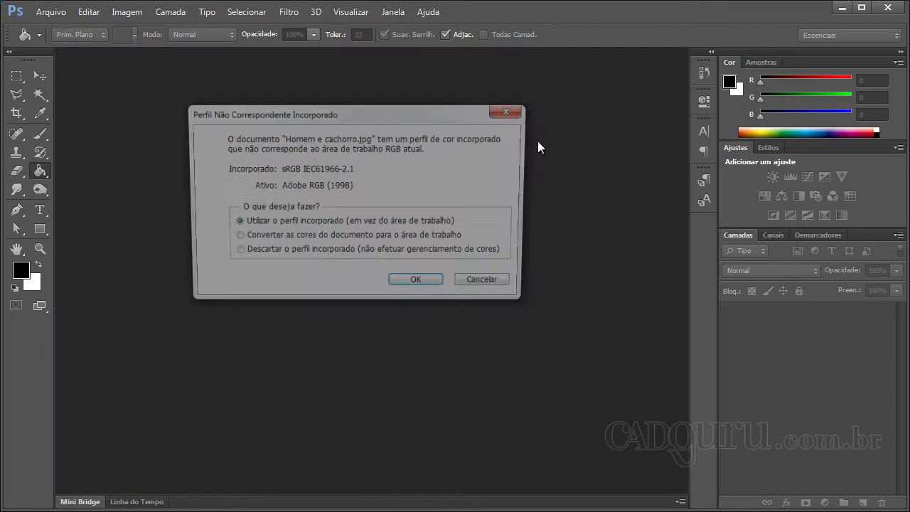
pyautogui.click(421, 287)
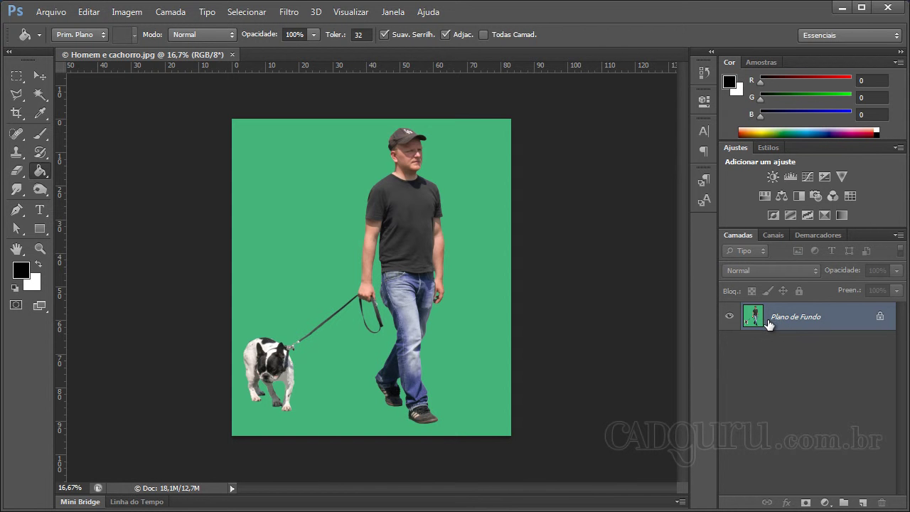
# - Convert the locked Plano de Fundo layer into the editable layer Camada 0
pyautogui.doubleClick(802, 321)
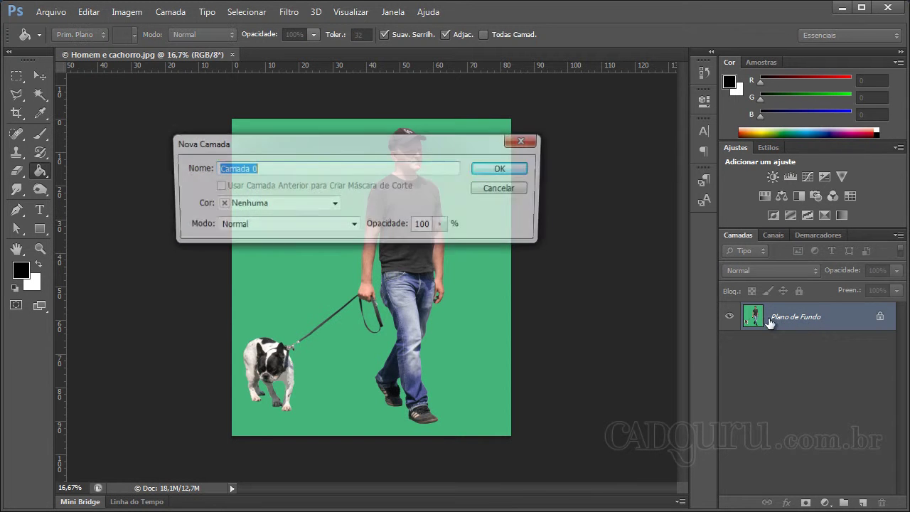
pyautogui.click(515, 174)
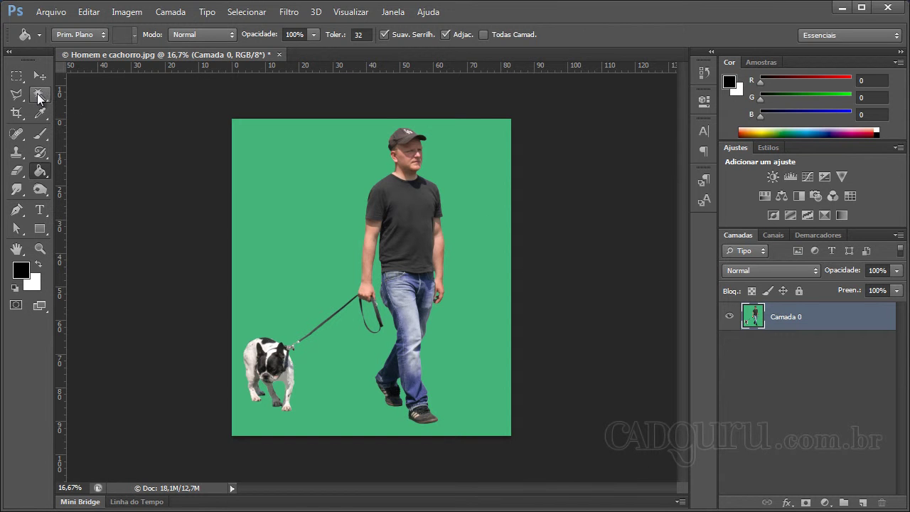
# - Select the green background with the Magic Wand, delete it, and deselect
pyautogui.click(39, 95)
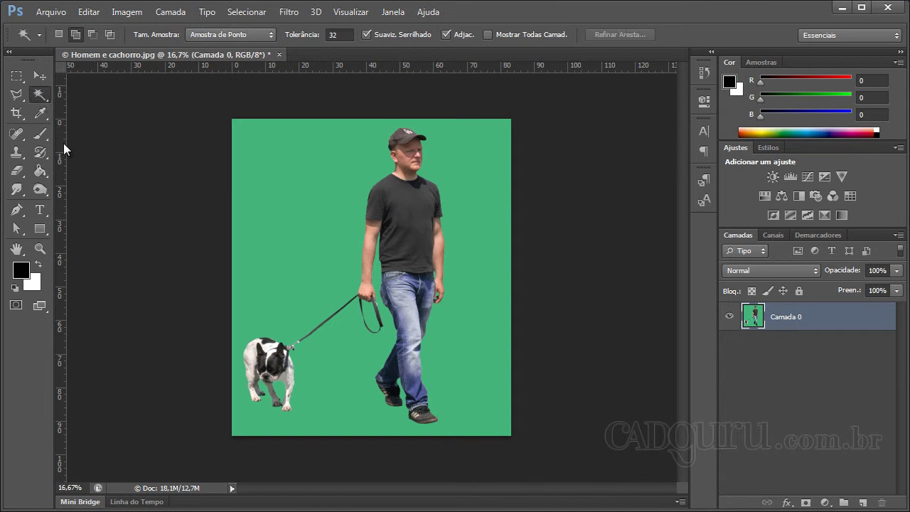
pyautogui.click(297, 215)
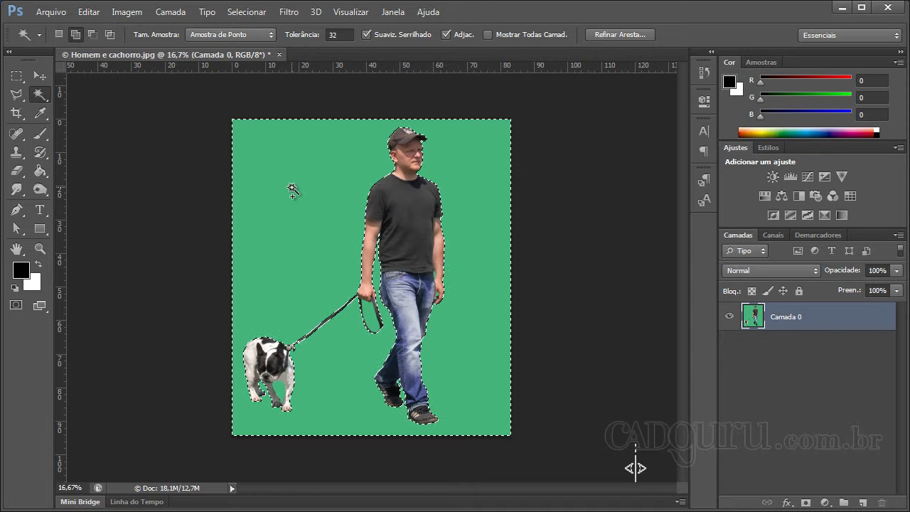
pyautogui.press('Delete')
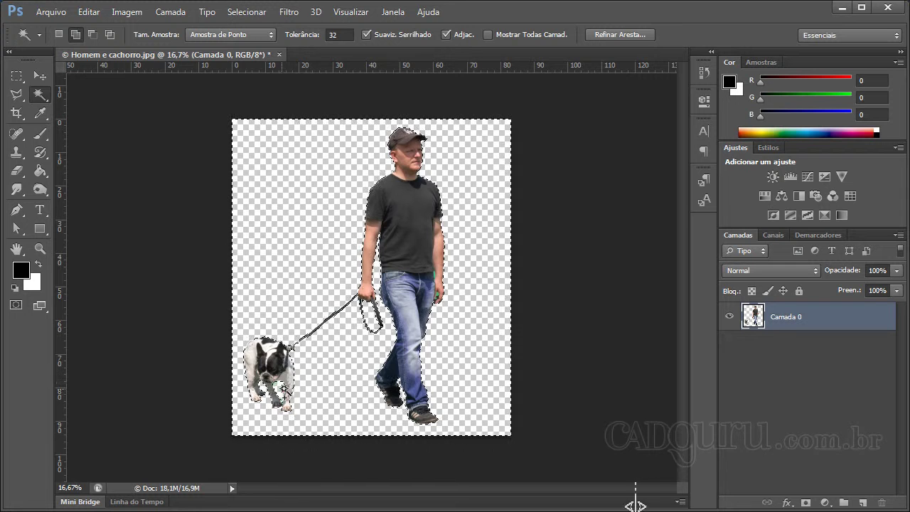
pyautogui.scroll(1, 435, 320)
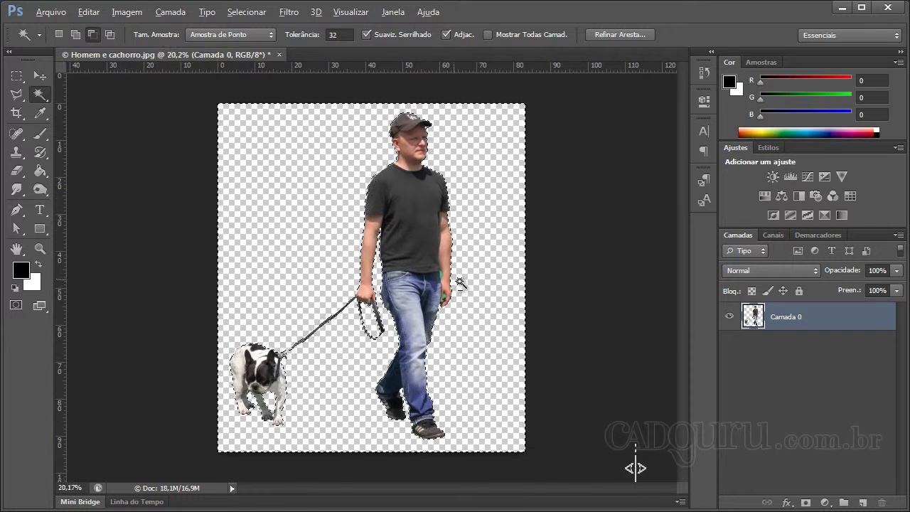
pyautogui.scroll(3, 435, 320)
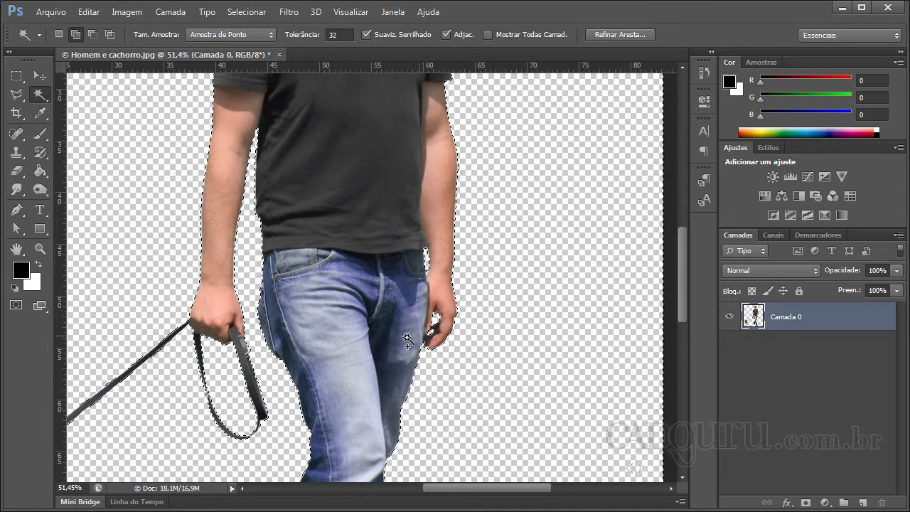
pyautogui.scroll(-3, 408, 340)
pyautogui.scroll(-1, 407, 340)
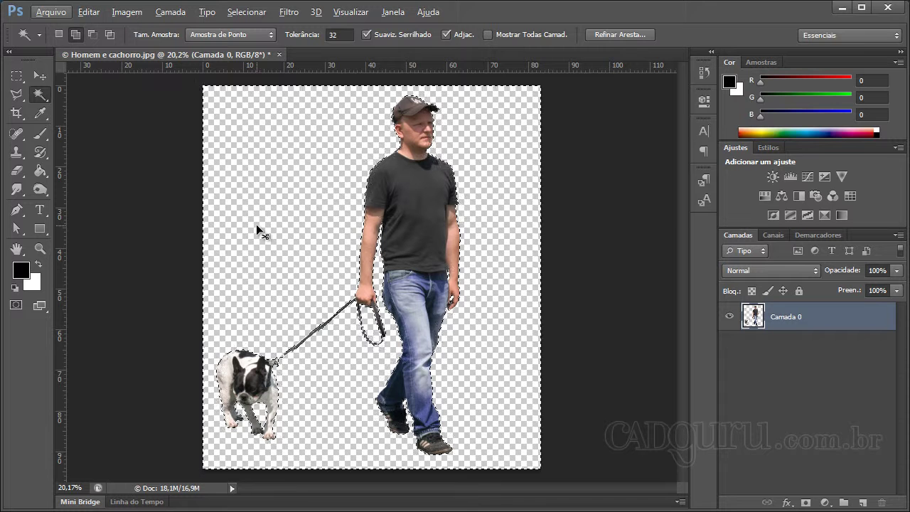
pyautogui.hotkey('ctrl', 'd')
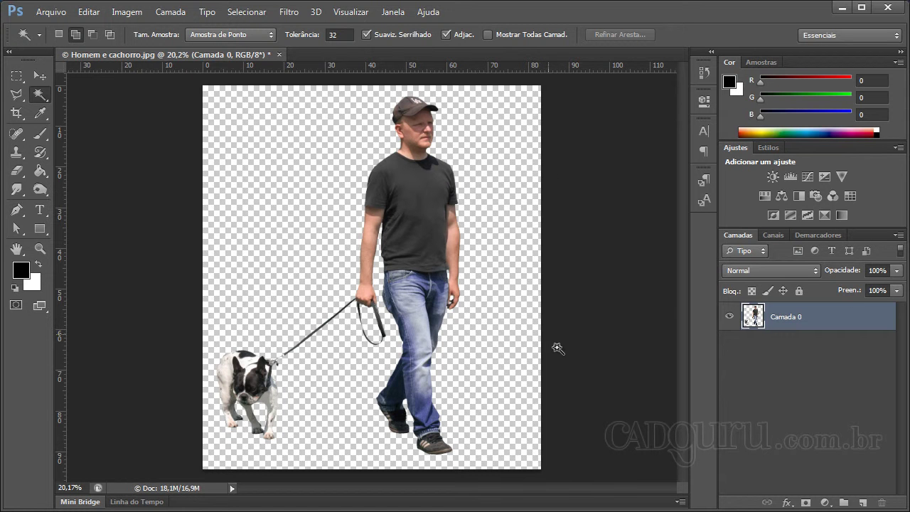
# - Duplicate Camada 0 as Camada 0 cópia, hide the copy, and select the original Camada 0
pyautogui.rightClick(776, 316)
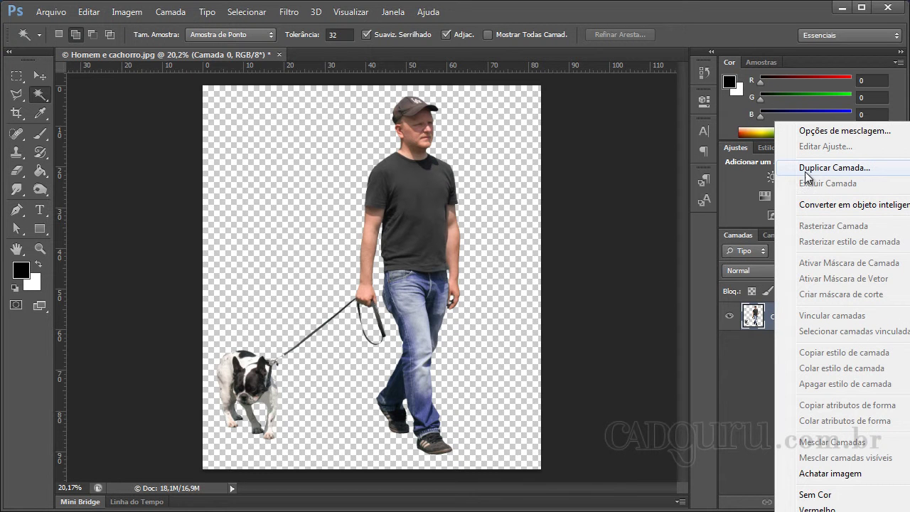
pyautogui.click(749, 394)
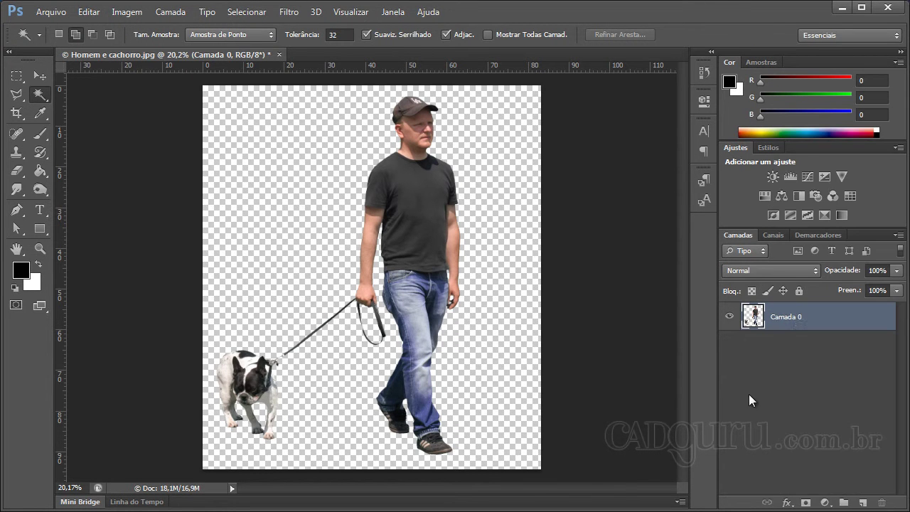
pyautogui.moveTo(799, 325); pyautogui.dragTo(864, 503)
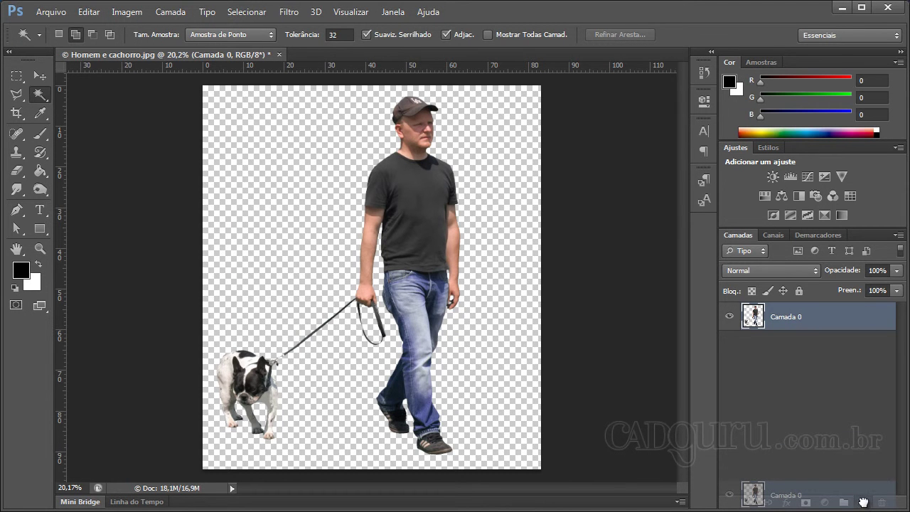
pyautogui.moveTo(865, 504); pyautogui.dragTo(864, 504)
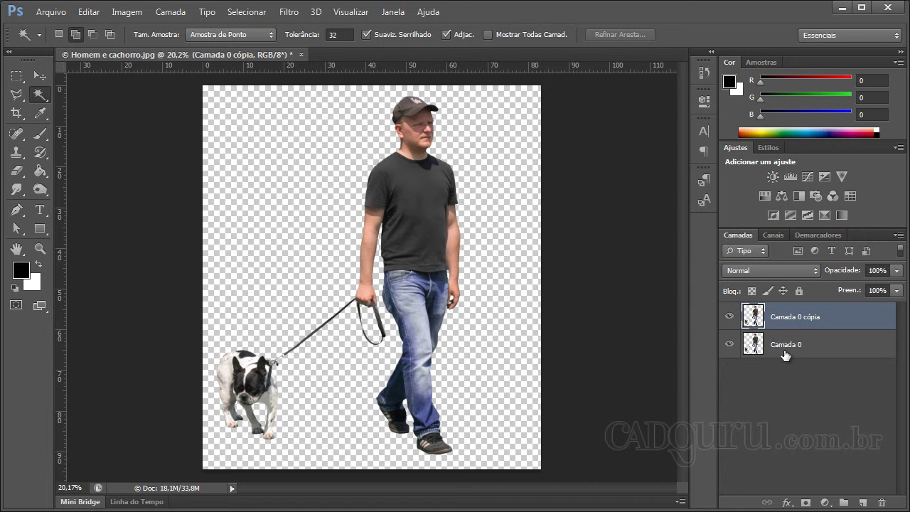
pyautogui.click(730, 317)
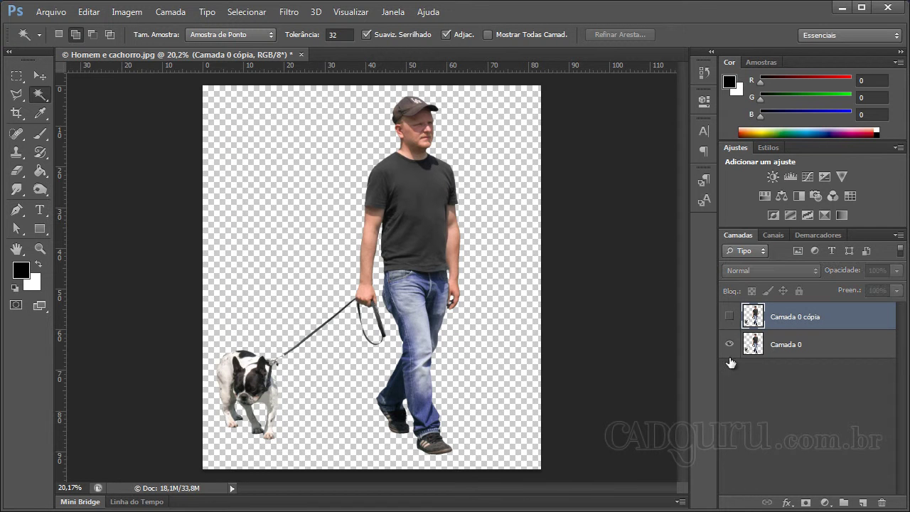
pyautogui.click(791, 355)
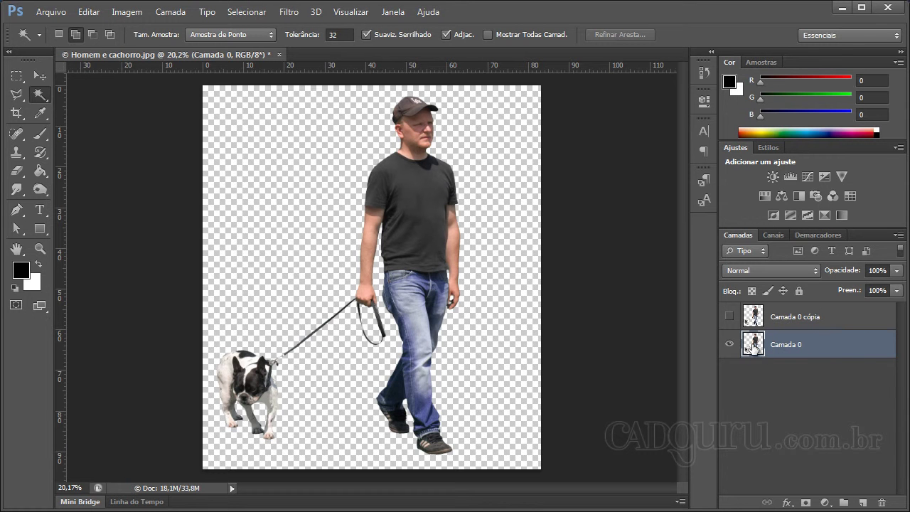
# - Erase everything on Camada 0 with a full-canvas rectangular selection, then show Camada 0 cópia again
pyautogui.click(16, 76)
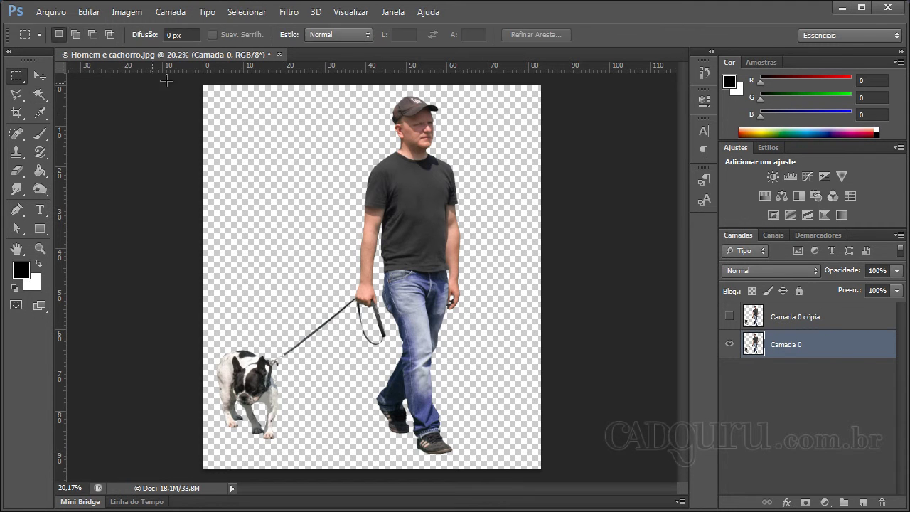
pyautogui.moveTo(195, 92); pyautogui.dragTo(585, 471)
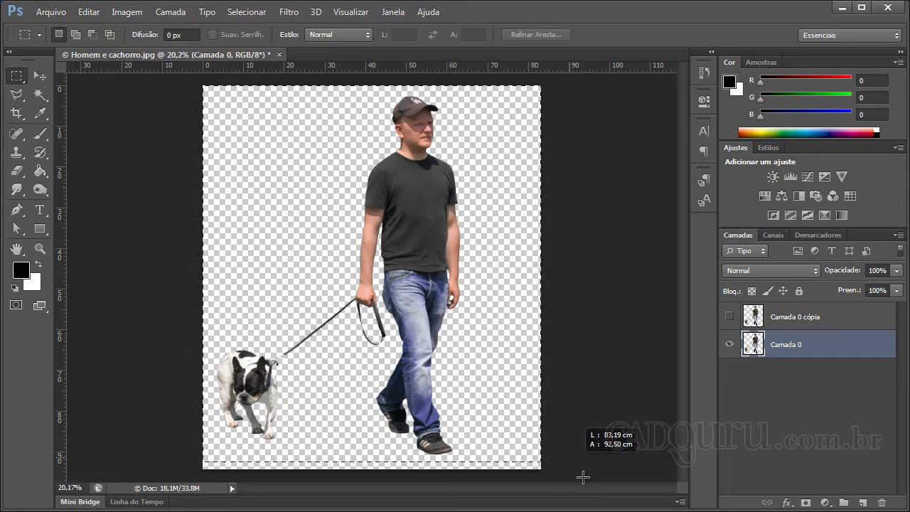
pyautogui.press('Delete')
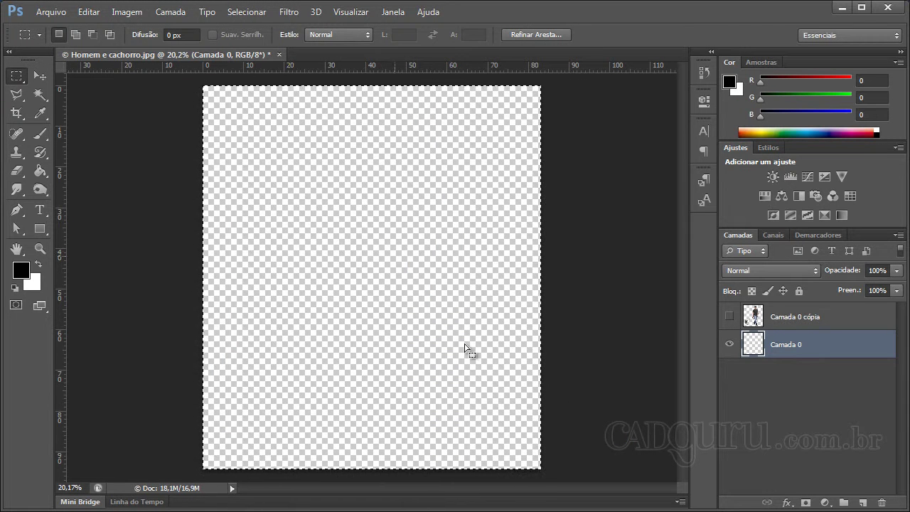
pyautogui.click(730, 318)
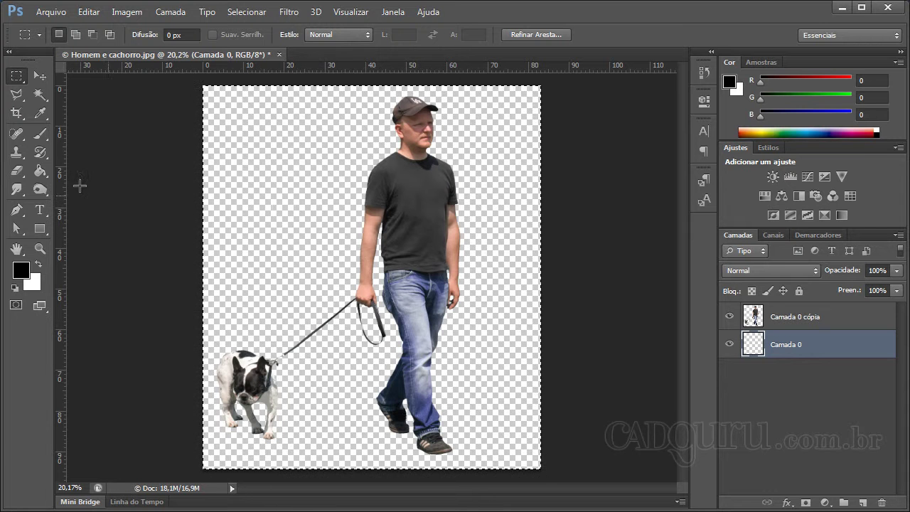
# - Fill the empty Camada 0 with solid black using the Paint Bucket tool
pyautogui.click(40, 172)
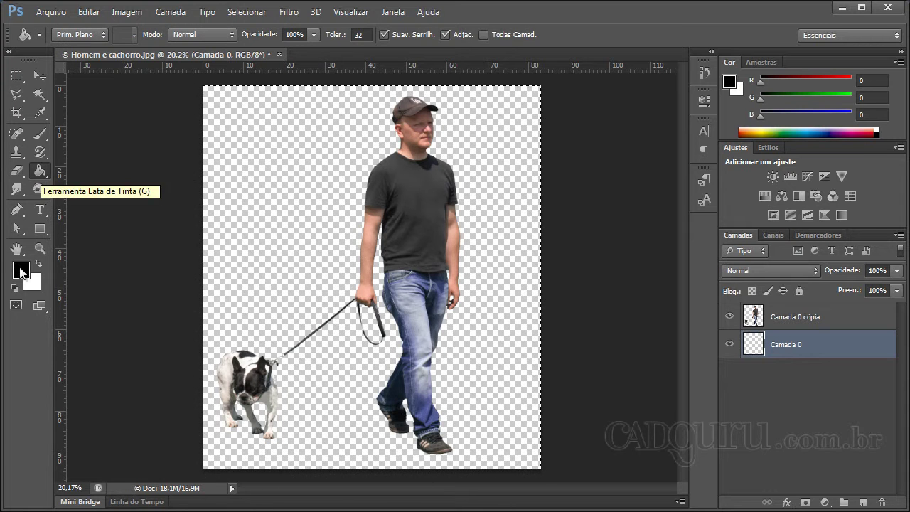
pyautogui.click(259, 216)
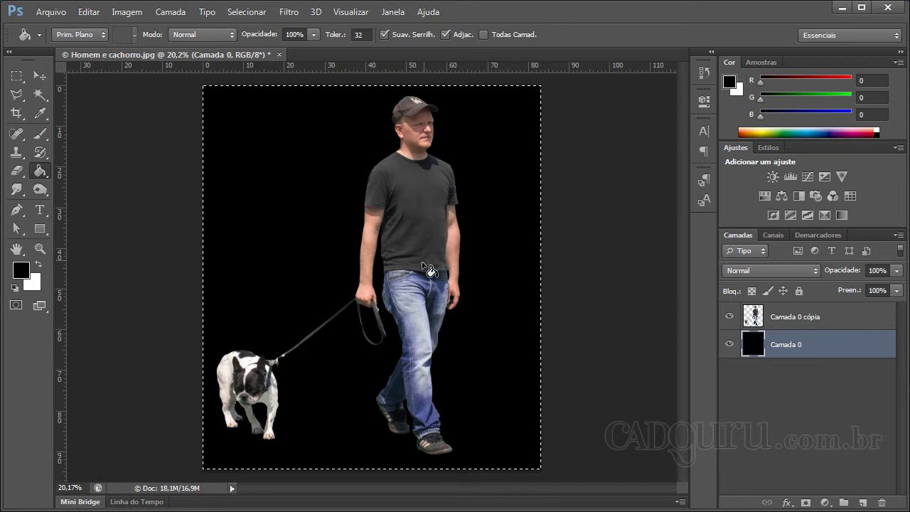
pyautogui.click(799, 318)
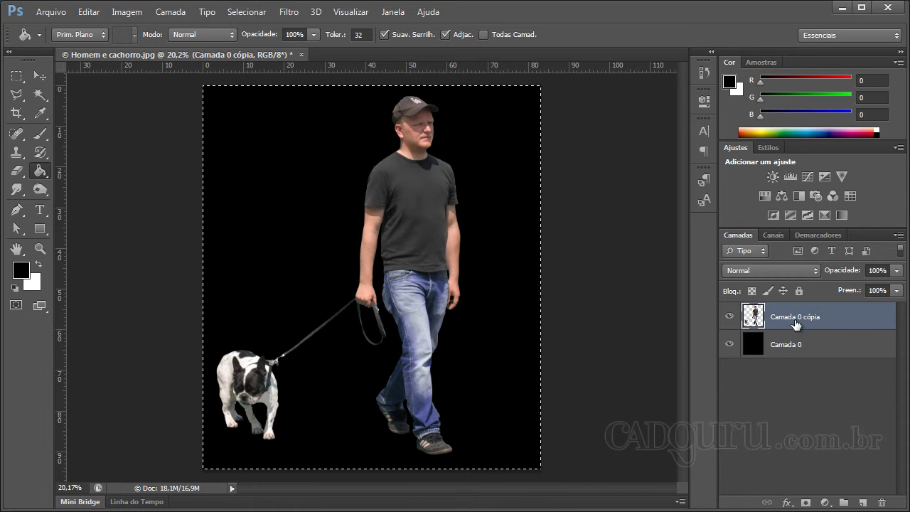
# - Apply Levels to Camada 0 cópia with output black at 255, turning the man and dog white
pyautogui.click(132, 16)
pyautogui.moveTo(207, 48)
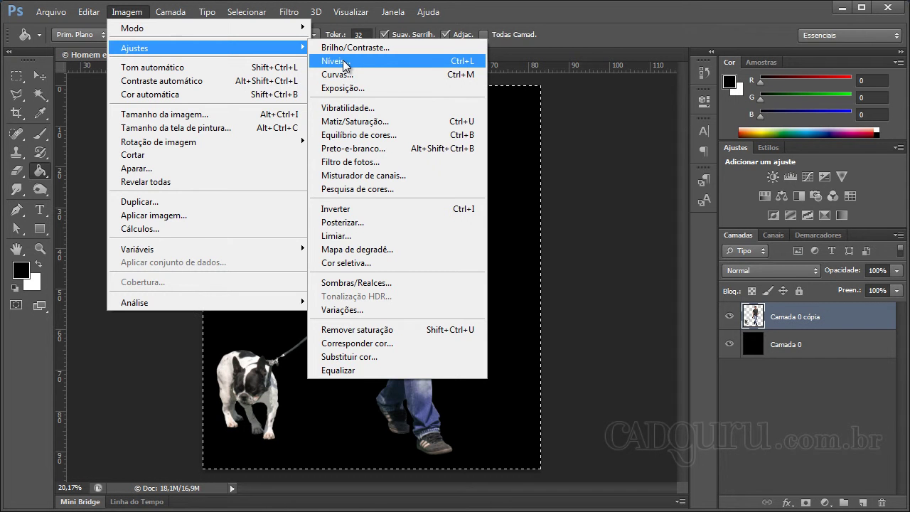
pyautogui.click(334, 61)
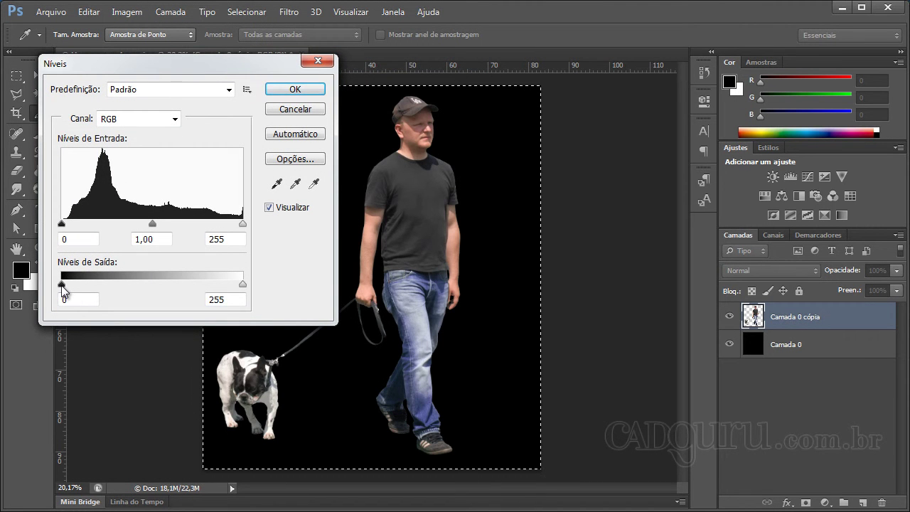
pyautogui.moveTo(70, 284); pyautogui.dragTo(178, 285)
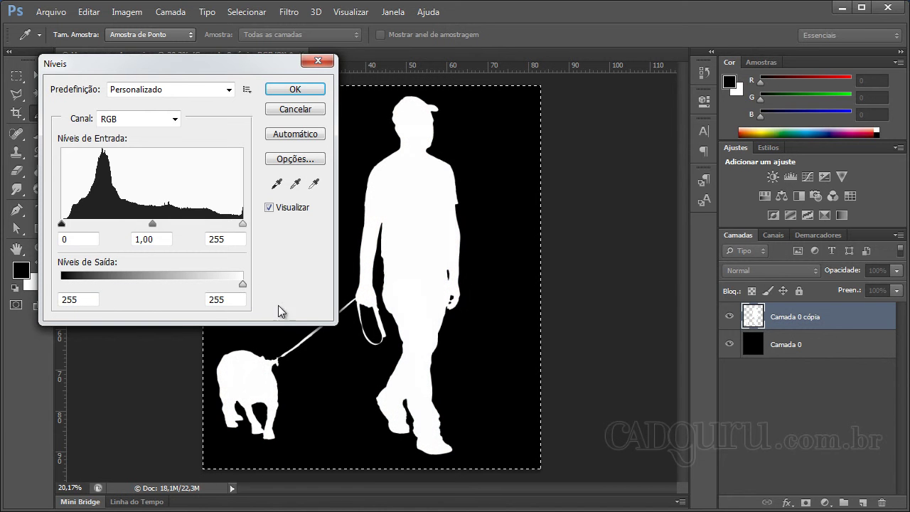
pyautogui.moveTo(177, 285); pyautogui.dragTo(278, 306)
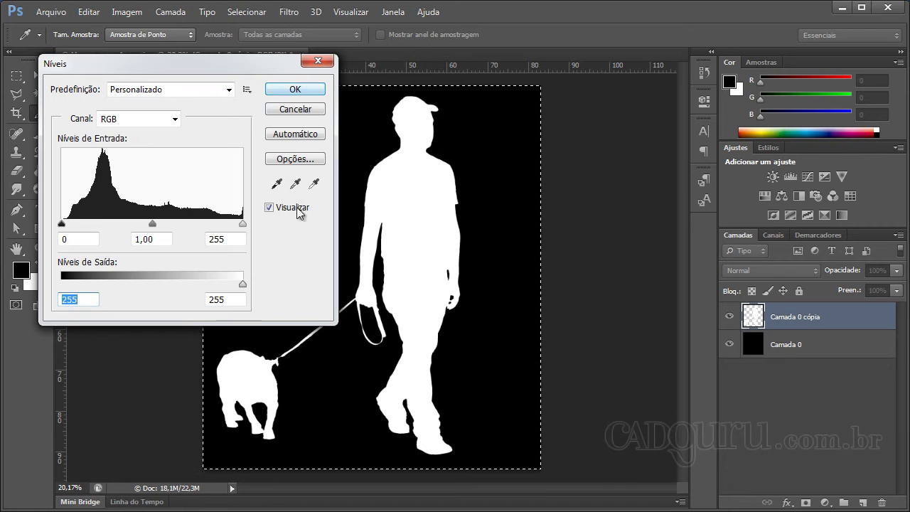
pyautogui.click(295, 90)
pyautogui.press('g')
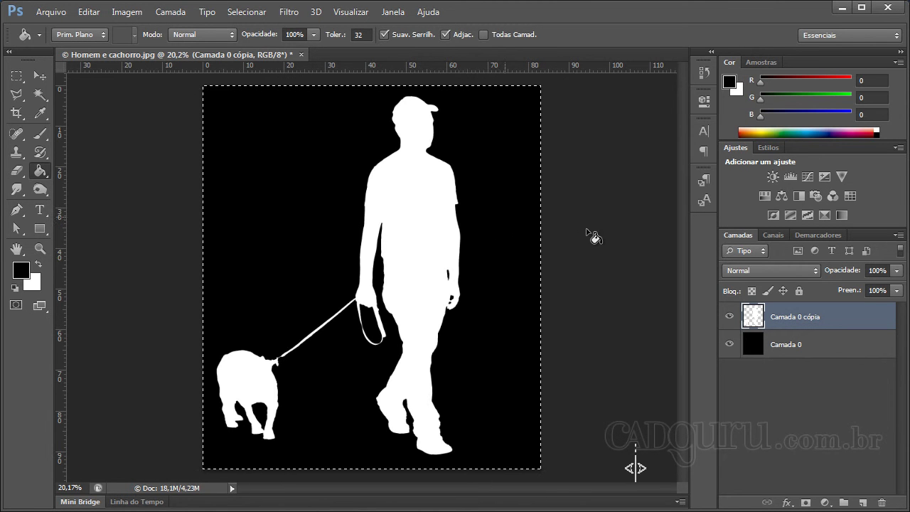
# - Save as JPEG named Homem e cachorro_Alpha Mask, replacing the existing file with default JPEG options
pyautogui.click(51, 12)
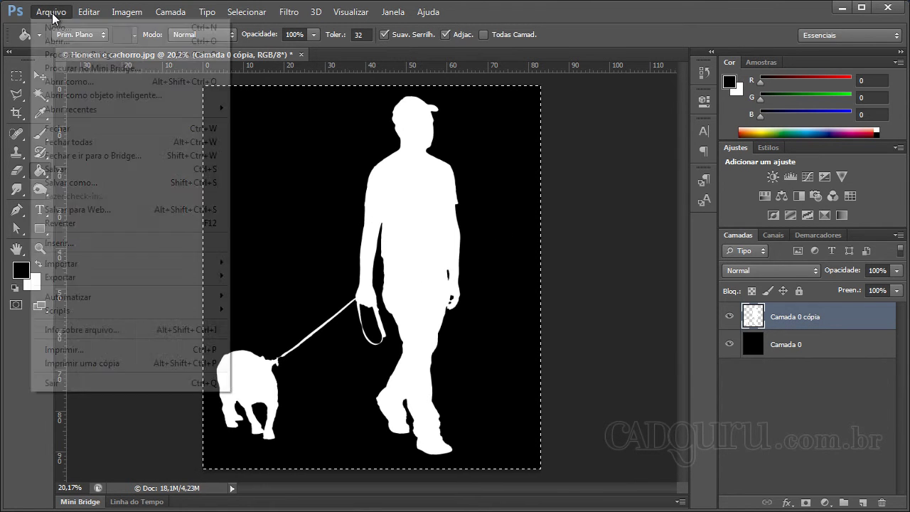
pyautogui.click(62, 182)
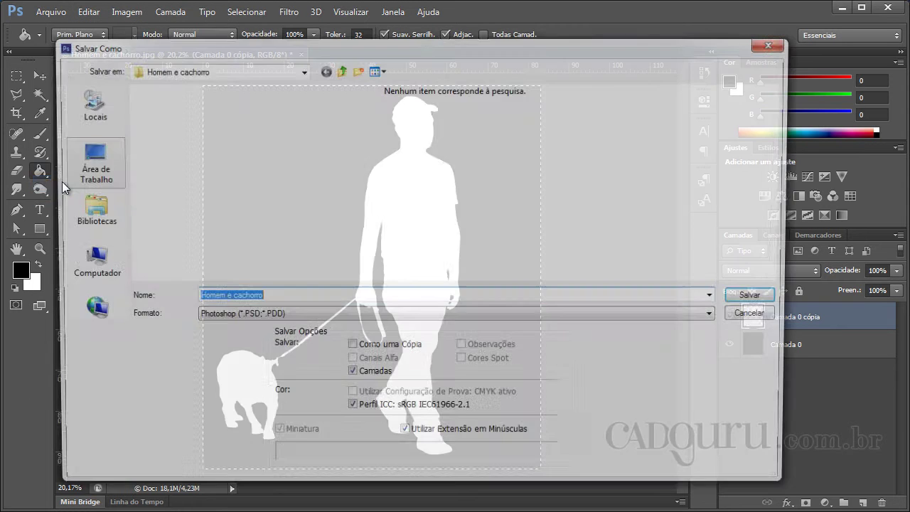
pyautogui.click(208, 319)
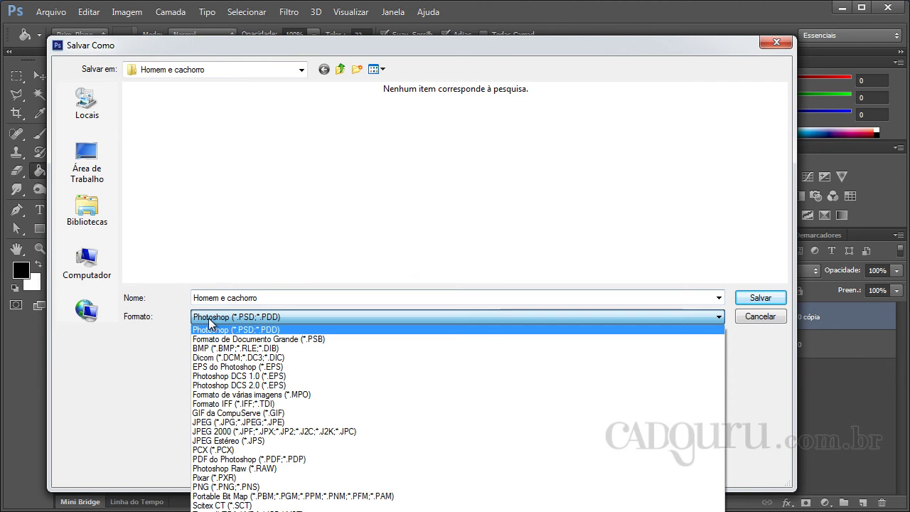
pyautogui.click(209, 423)
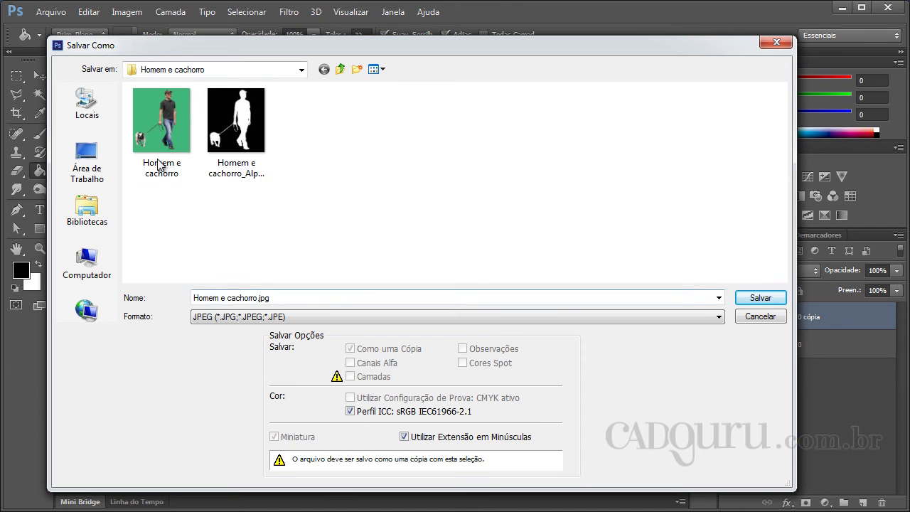
pyautogui.click(235, 180)
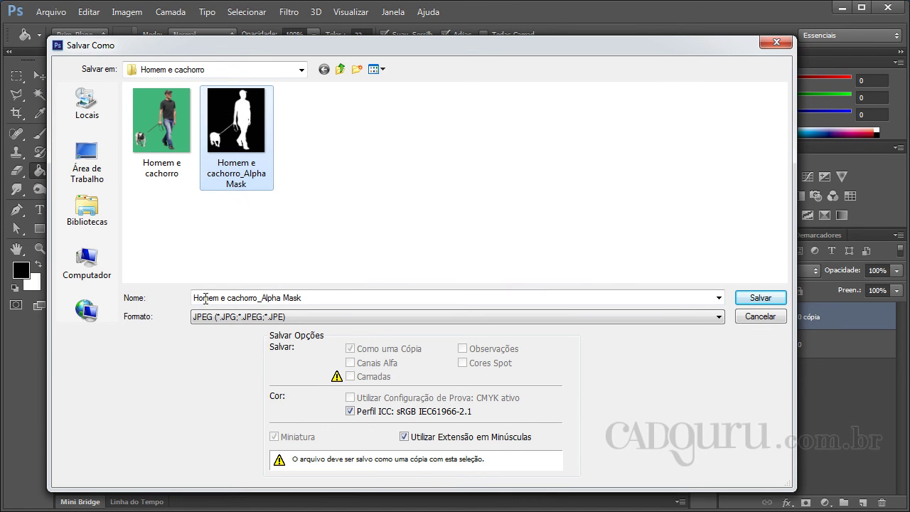
pyautogui.click(758, 298)
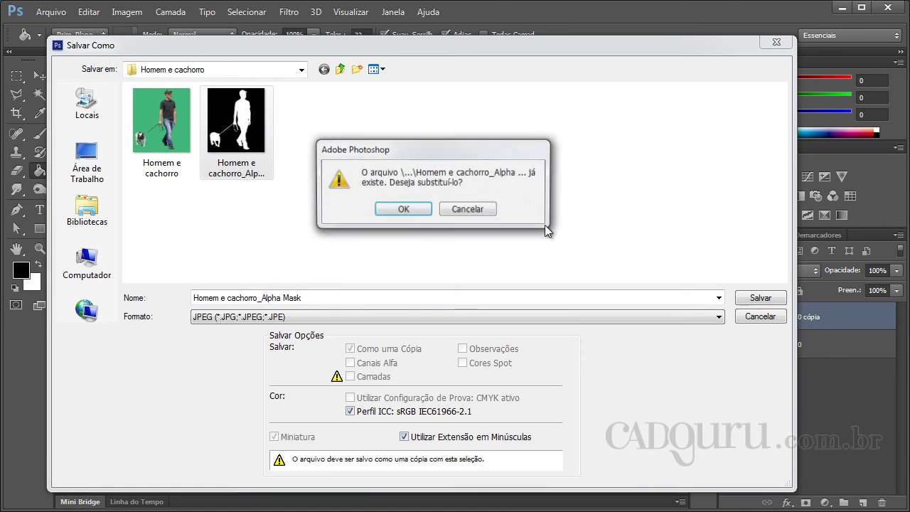
pyautogui.click(408, 216)
pyautogui.click(441, 131)
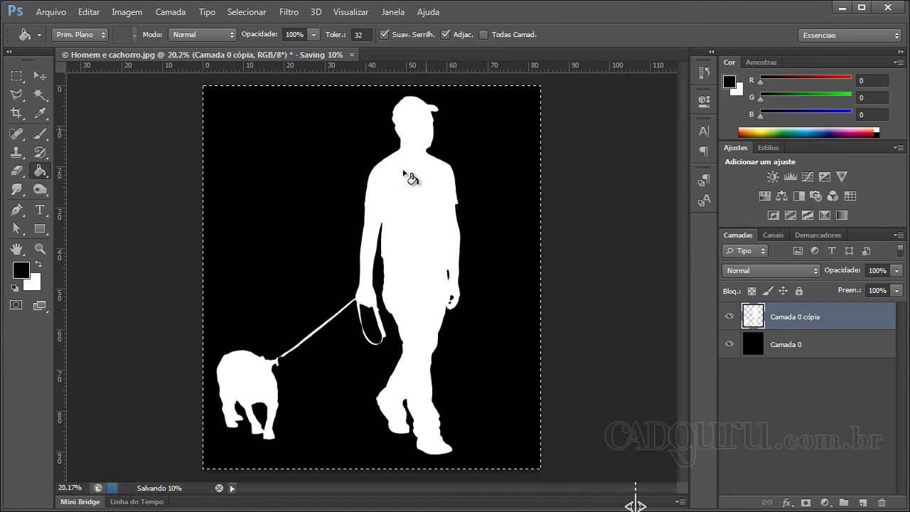